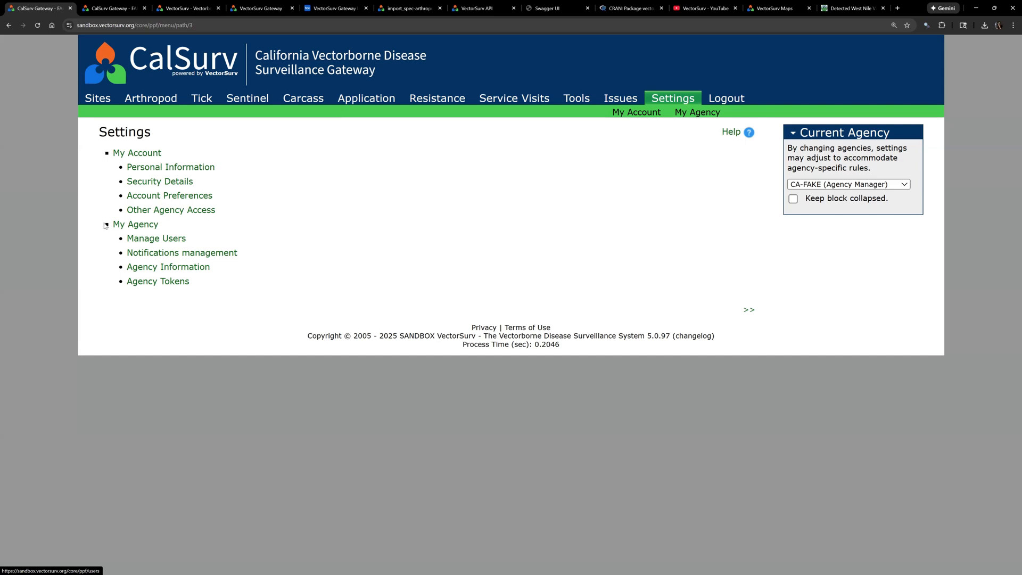
Step: Open the agency information page for CA-FAKE and review its profile fields and agency boundaries section
click(172, 273)
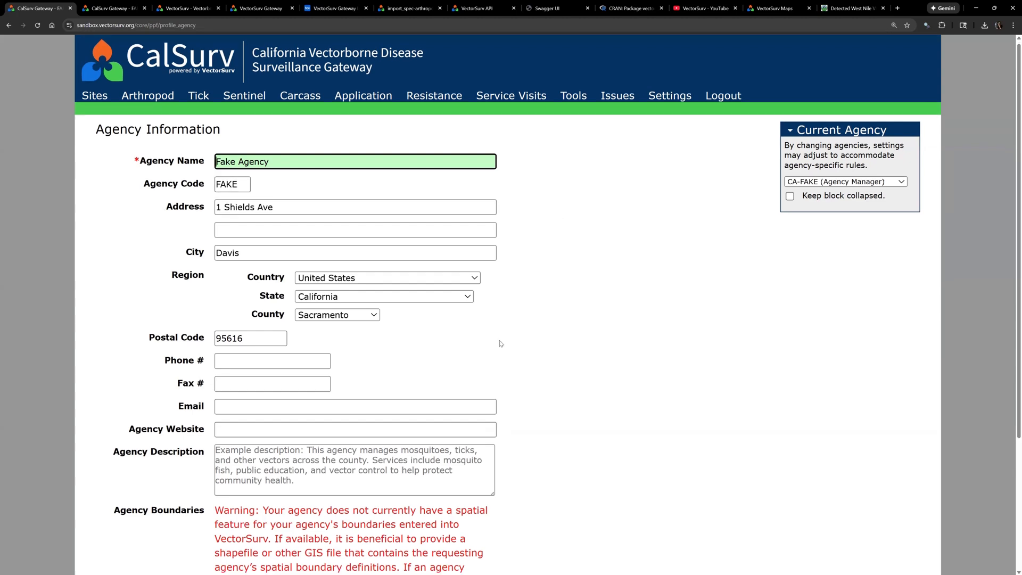
scroll(479, 352, down, 4)
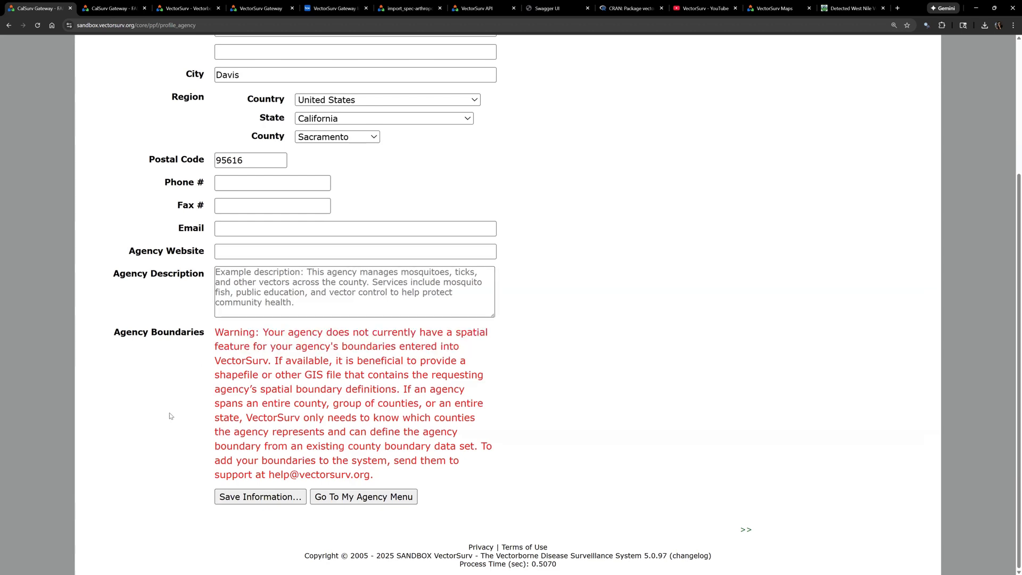
mouse_move(116, 356)
scroll(596, 261, up, 3)
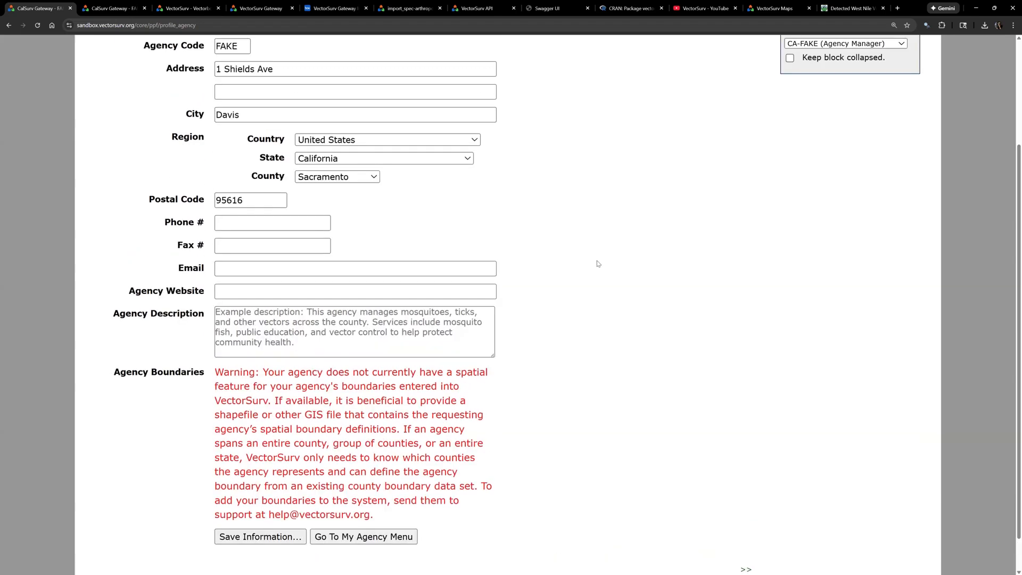
scroll(598, 263, up, 1)
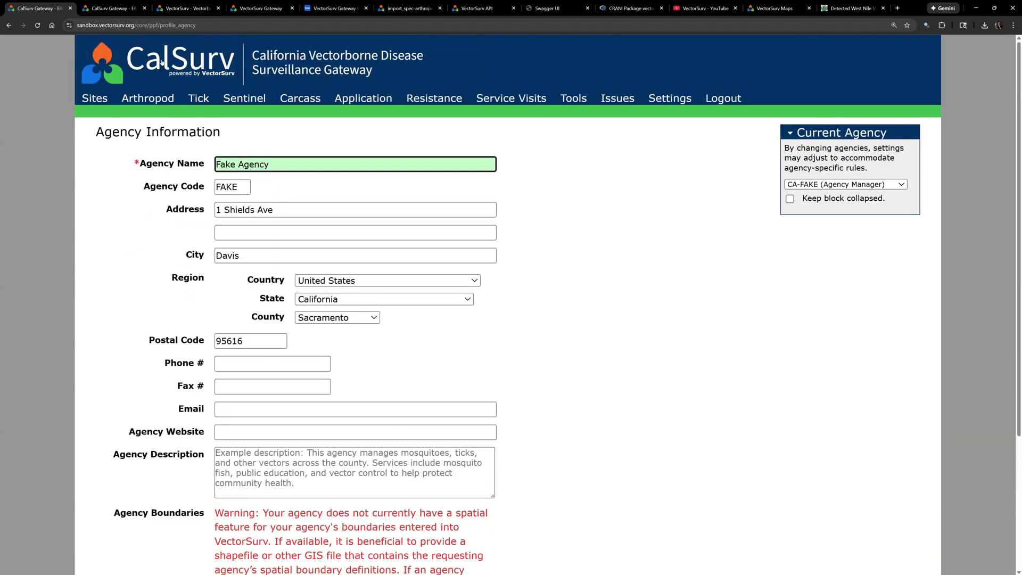
Step: Switch the current agency to CA-SAYO and bring its agency boundaries map into view
click(836, 186)
click(844, 221)
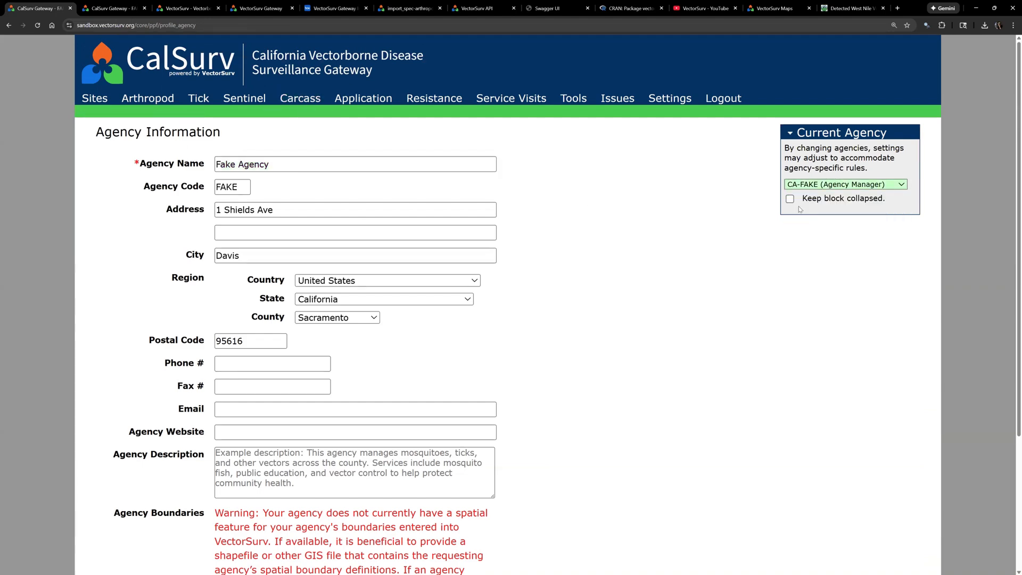
click(547, 92)
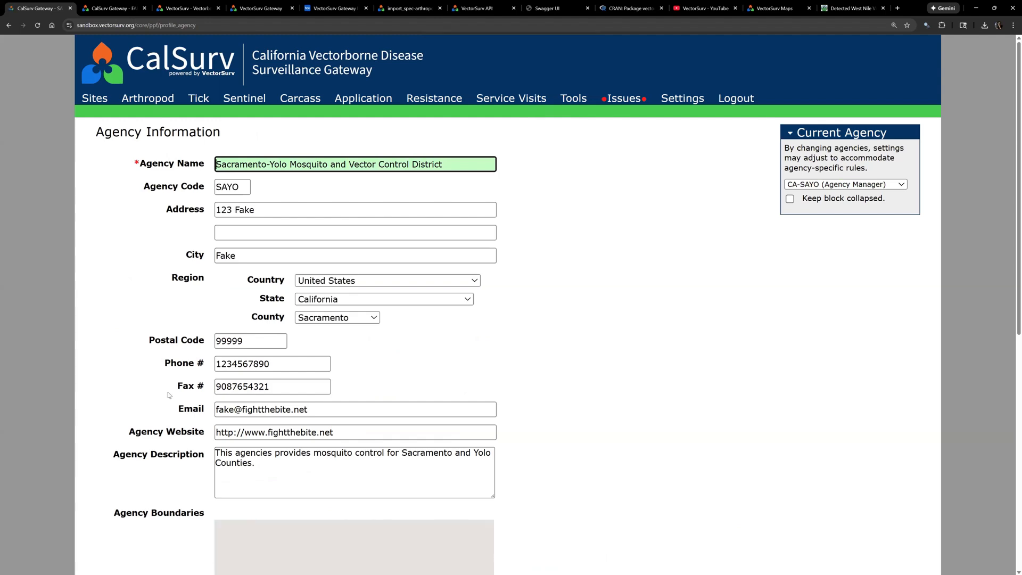
scroll(168, 395, down, 5)
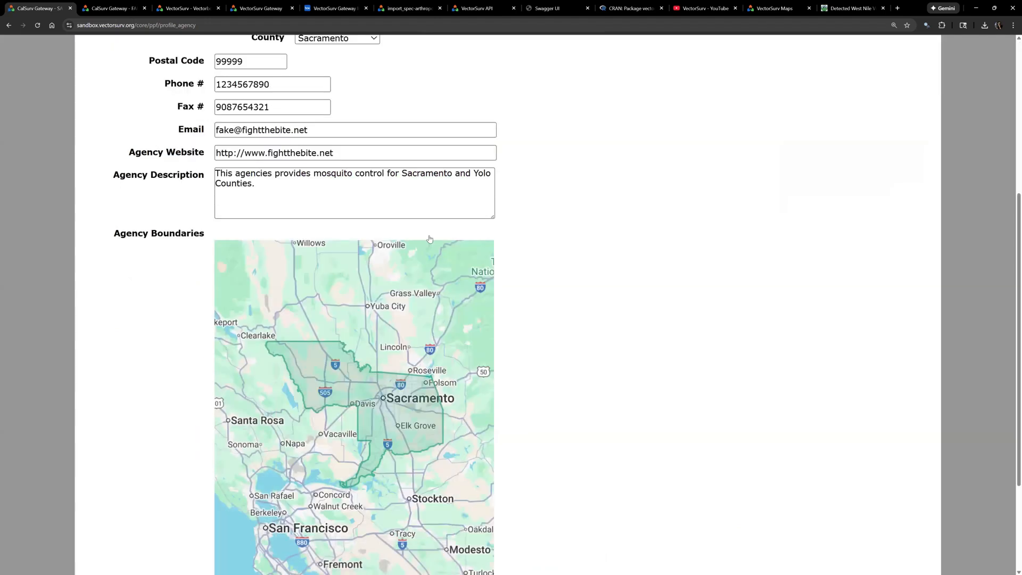
scroll(384, 204, down, 2)
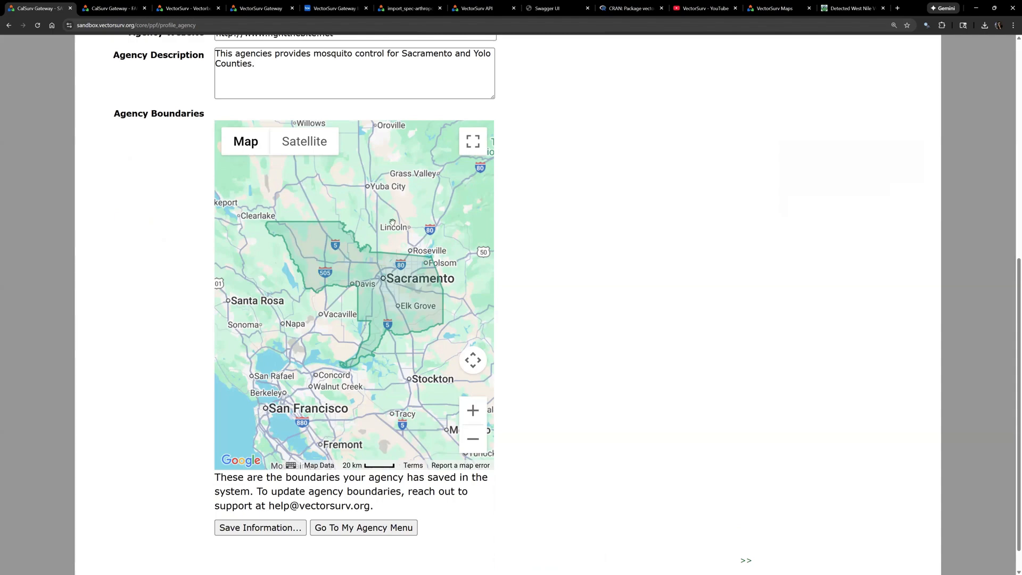
Step: Examine the saved agency boundaries in the full-screen map, then again in the map embedded in the page
click(473, 142)
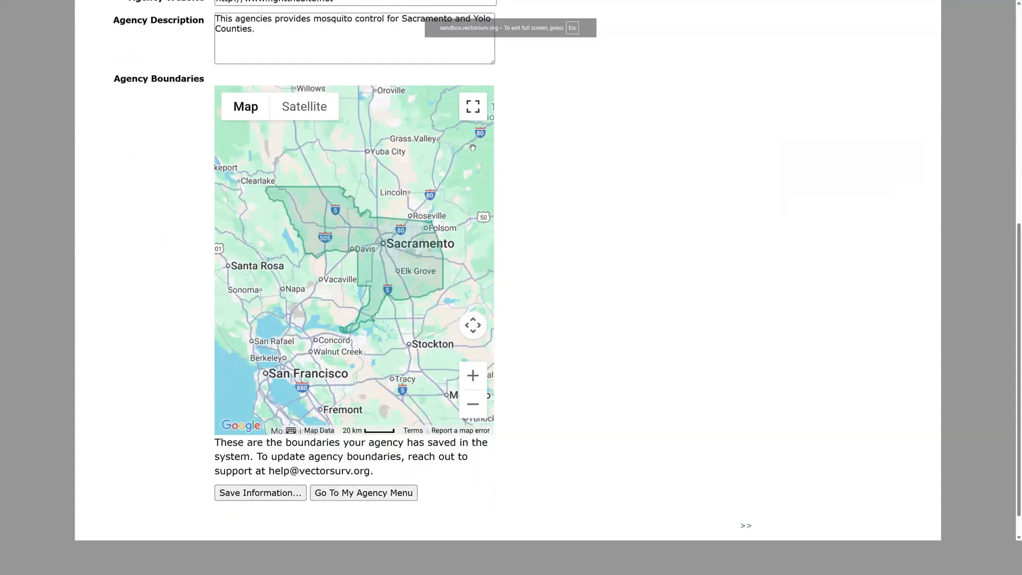
scroll(500, 239, up, 4)
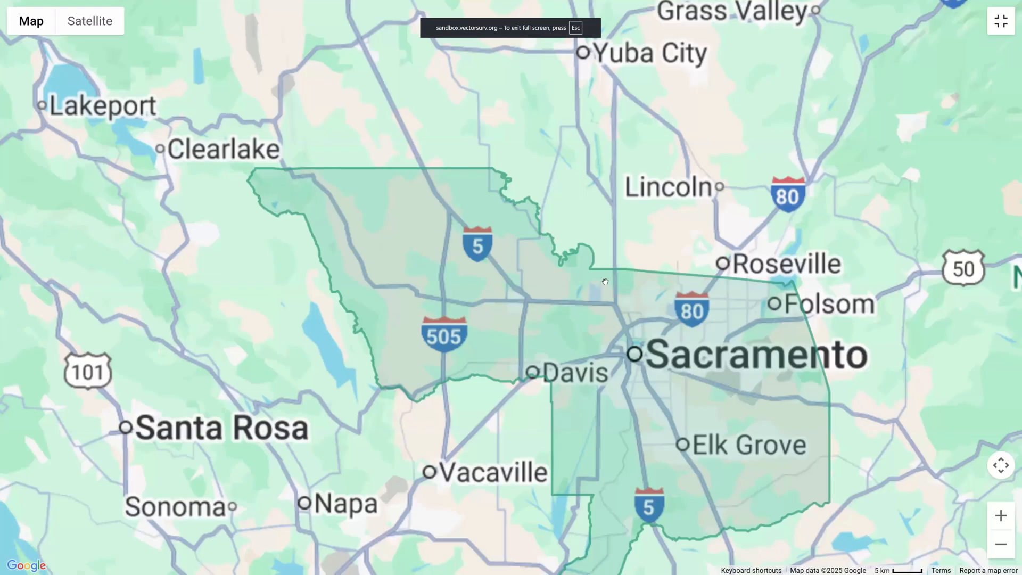
scroll(606, 282, up, 4)
scroll(580, 362, up, 4)
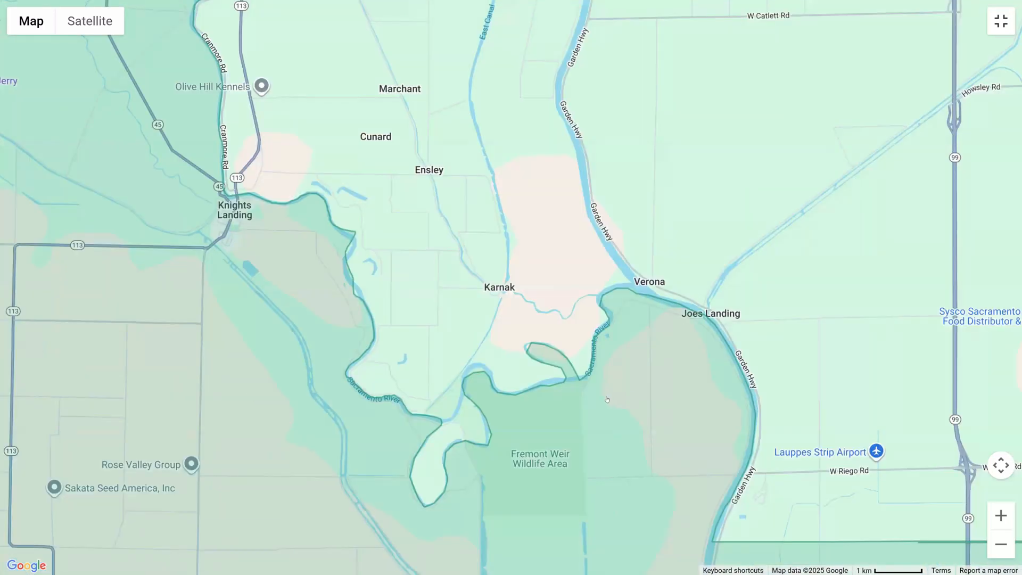
scroll(607, 400, down, 5)
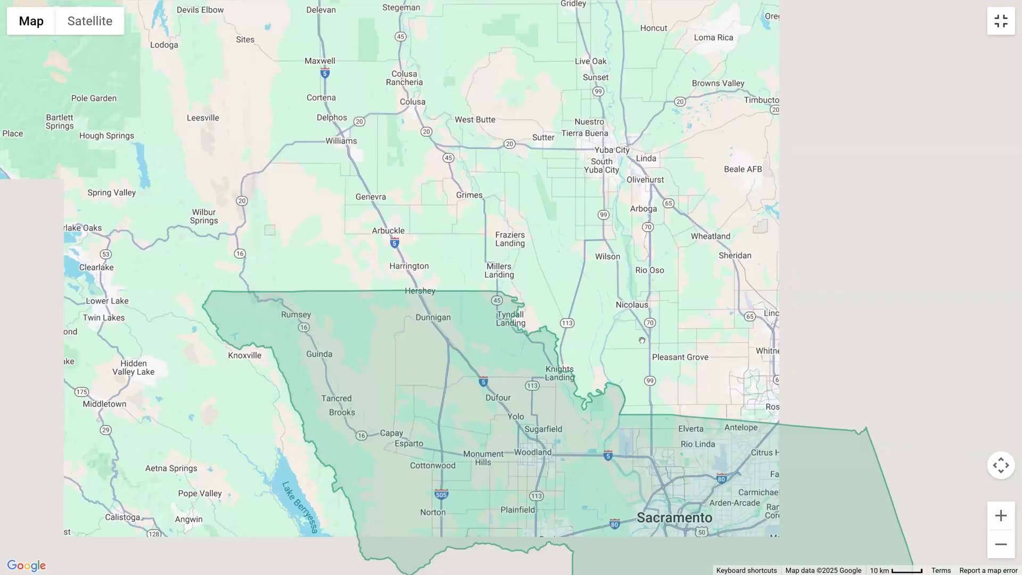
drag(642, 341, 519, 156)
scroll(519, 155, down, 2)
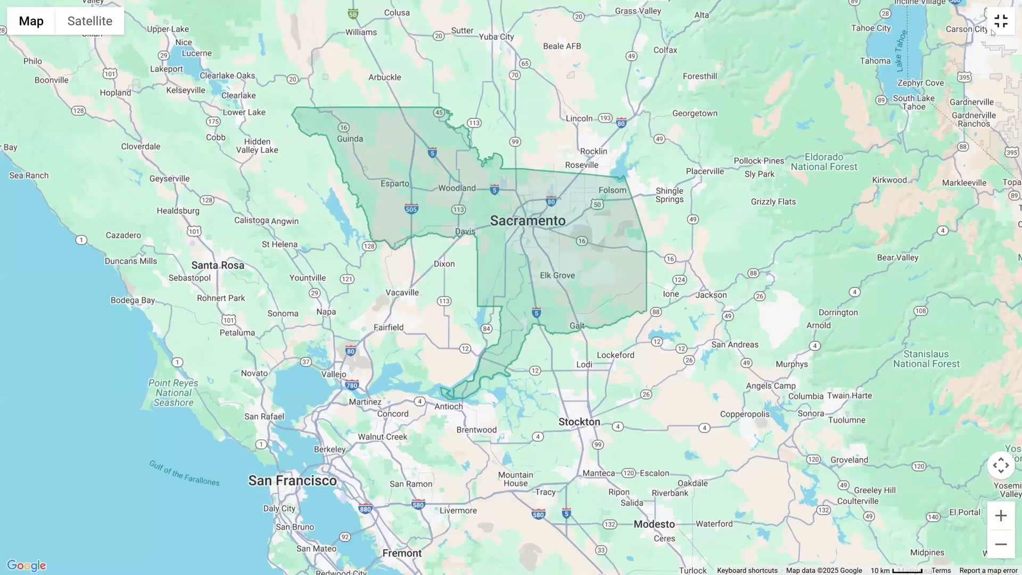
click(1000, 21)
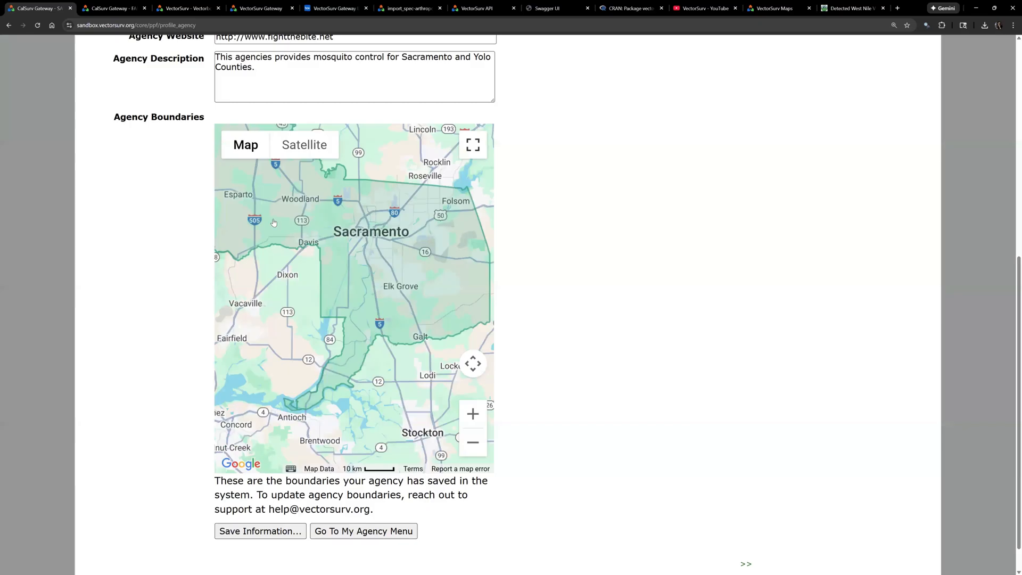
scroll(274, 222, down, 1)
drag(293, 212, 355, 247)
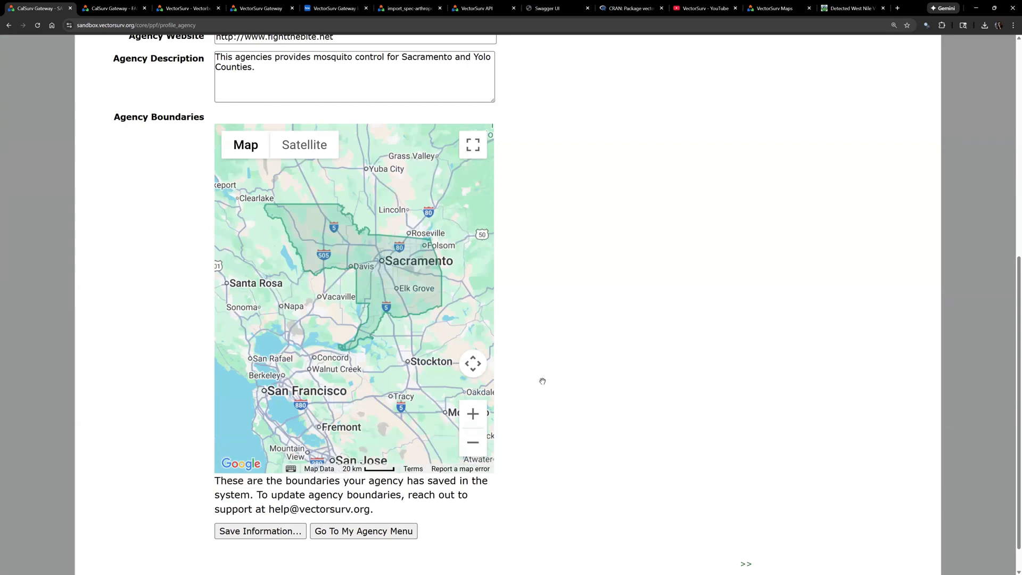
Step: Leave the agency information page and return to the Settings overview
scroll(541, 382, up, 1)
scroll(541, 382, up, 2)
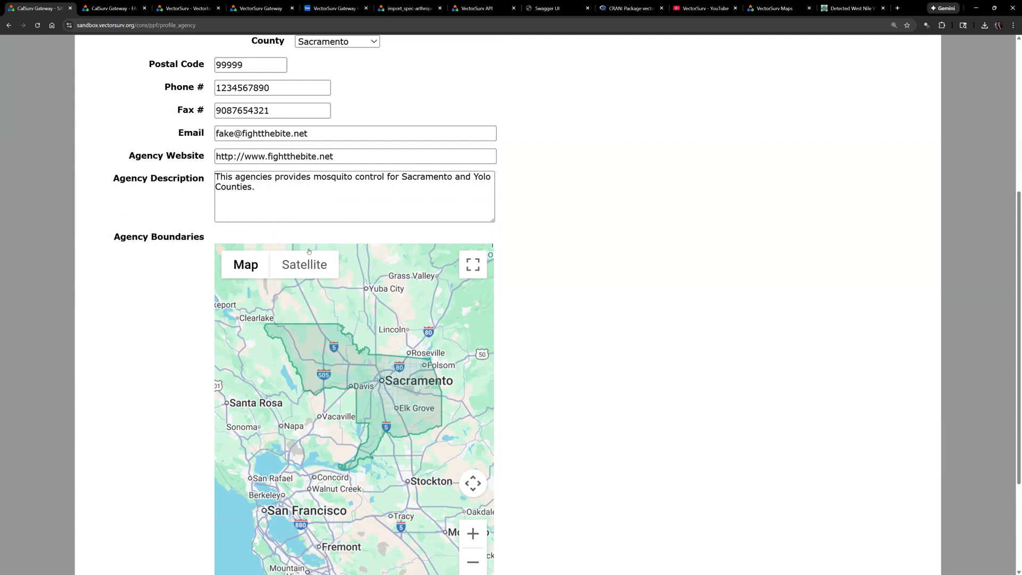
scroll(612, 210, up, 5)
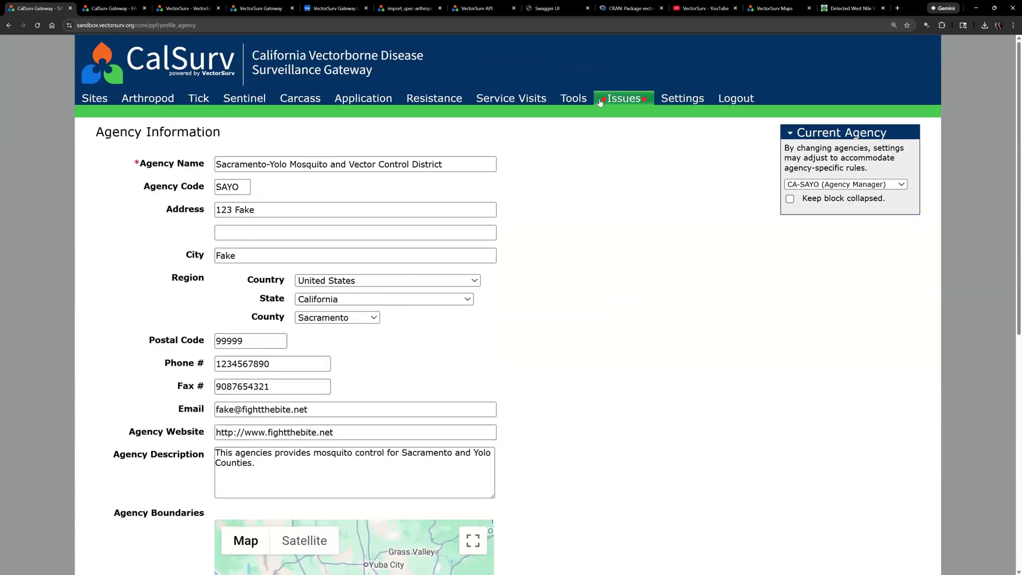
click(672, 100)
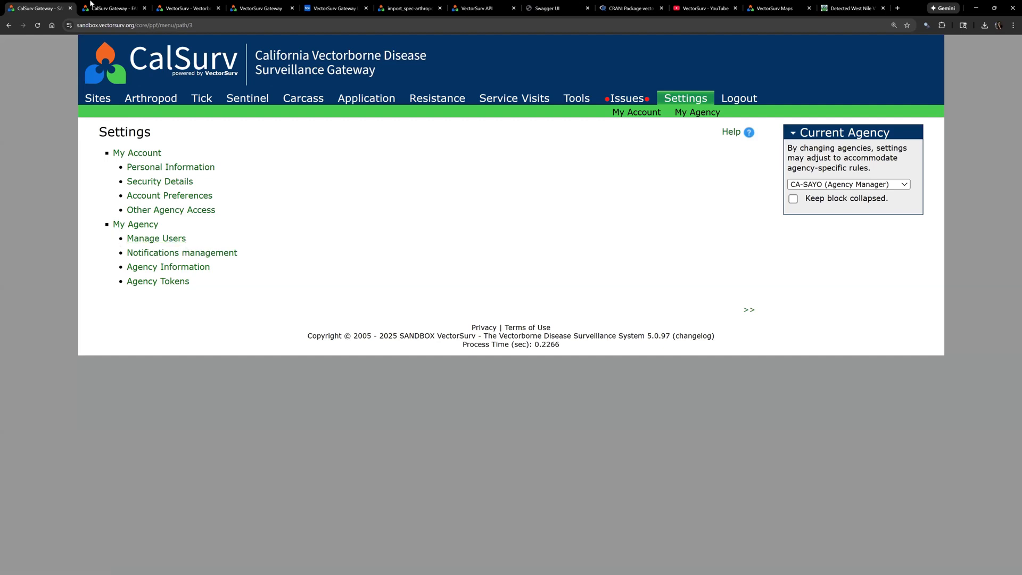
Step: Switch to the open Manage Users page for CA-FAKE and collapse the Add New User section to review the active users
click(92, 5)
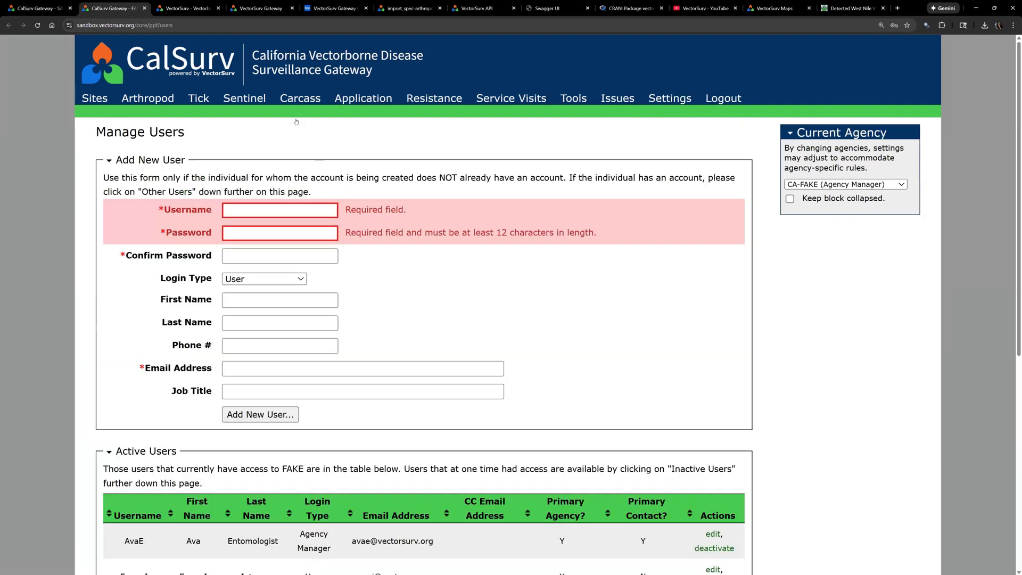
click(143, 159)
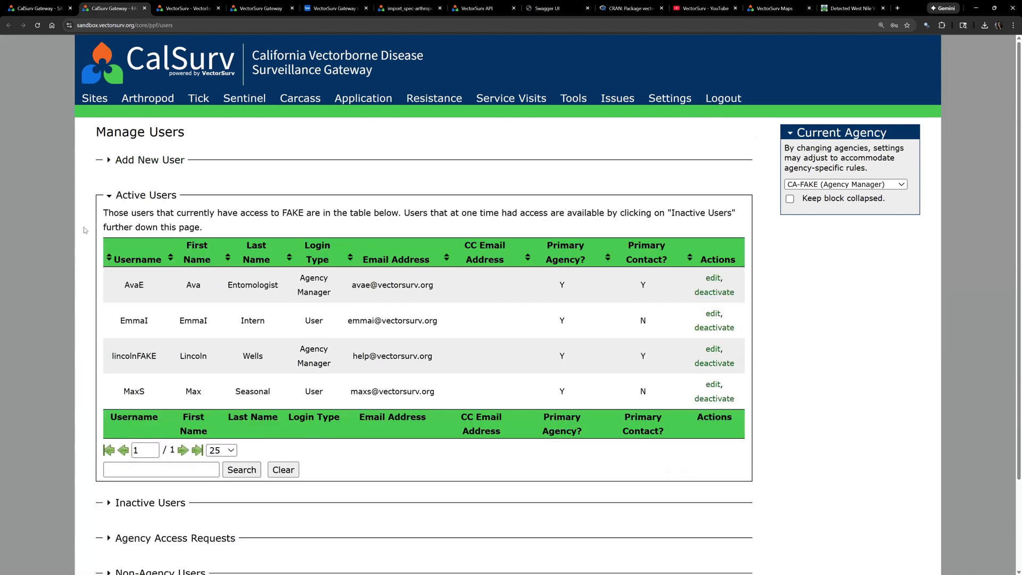
scroll(107, 235, down, 1)
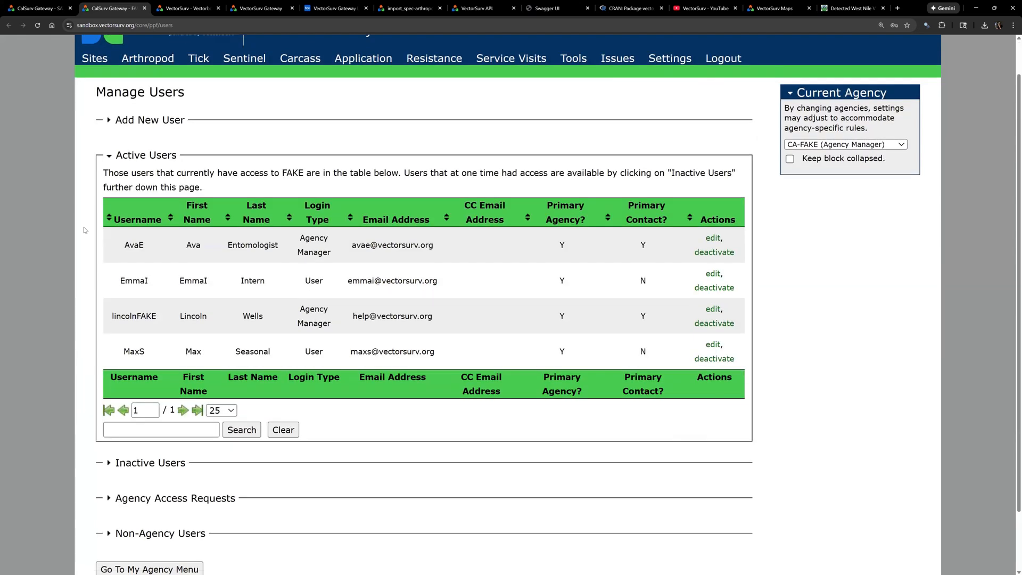
Step: Deactivate the seasonal staff user in the Active Users table
scroll(128, 237, up, 1)
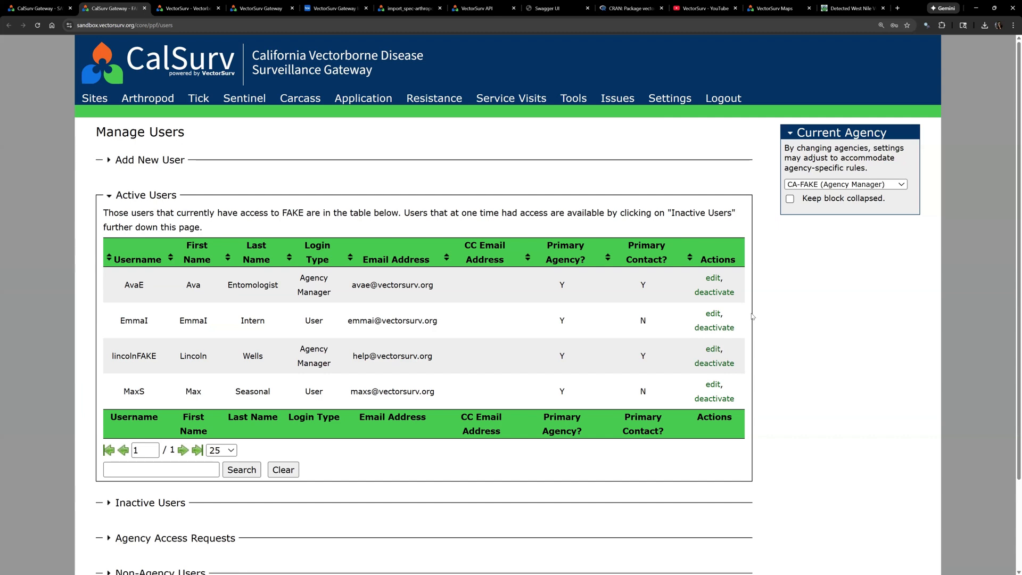
scroll(752, 316, down, 2)
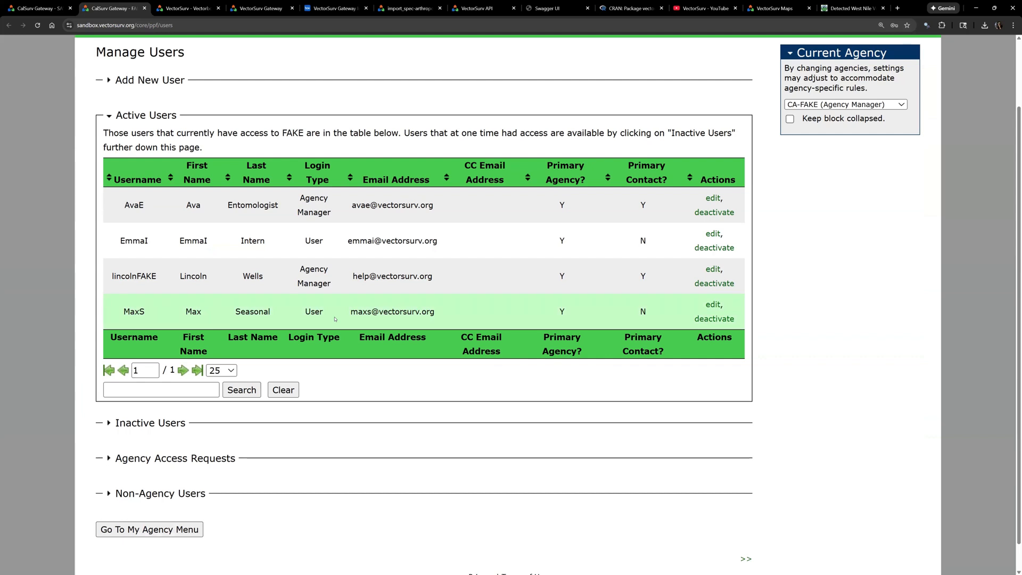
click(705, 321)
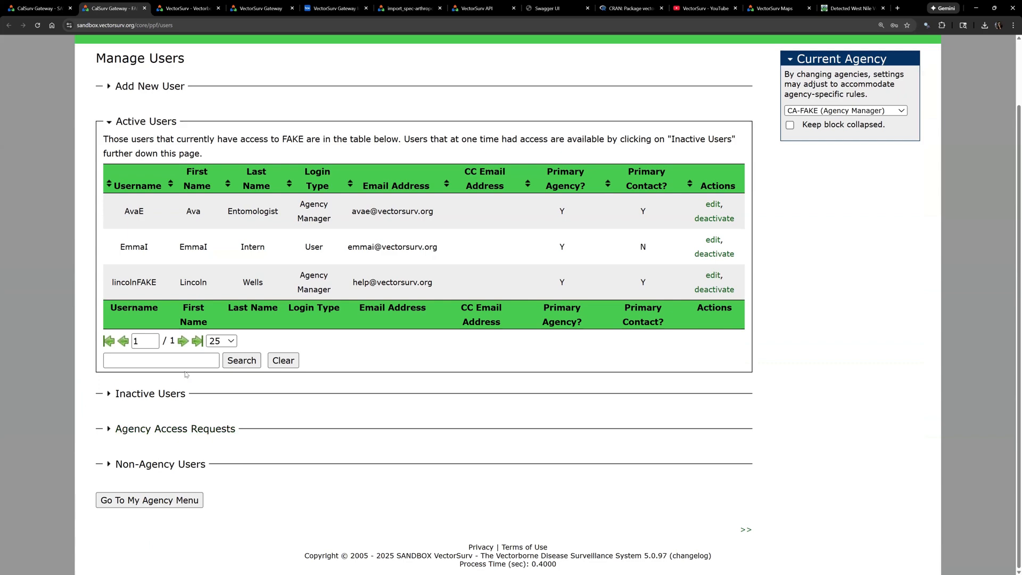
Step: Expand the agency access requests and grant the pending user's request with the View-only login type
scroll(81, 366, up, 1)
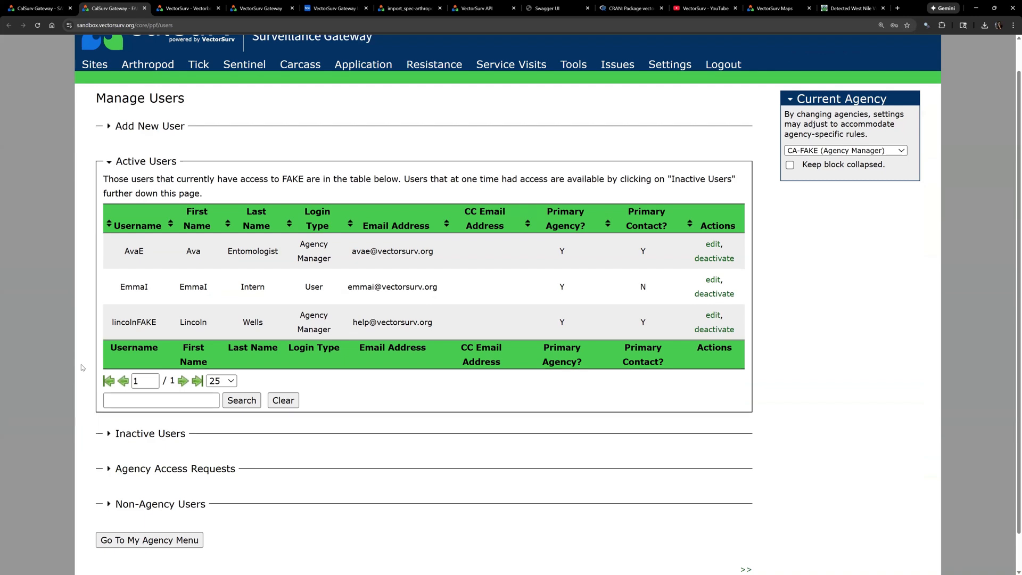
click(141, 470)
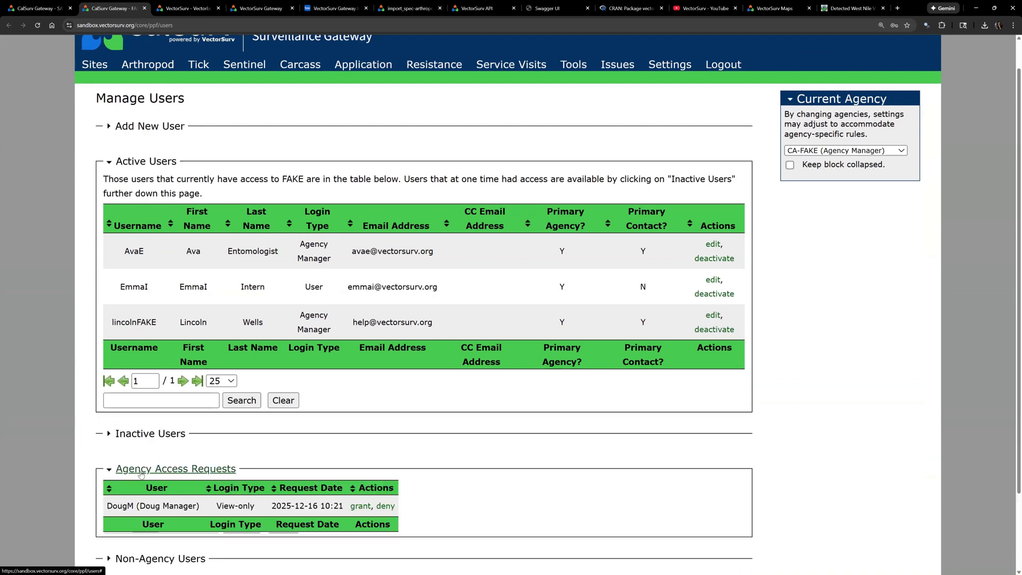
scroll(141, 474, down, 2)
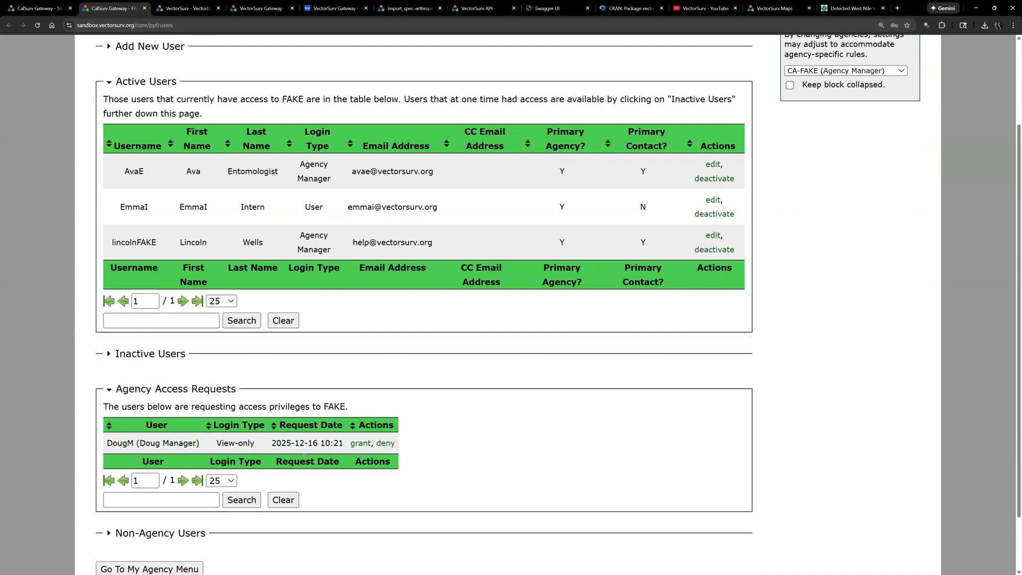
scroll(502, 465, up, 1)
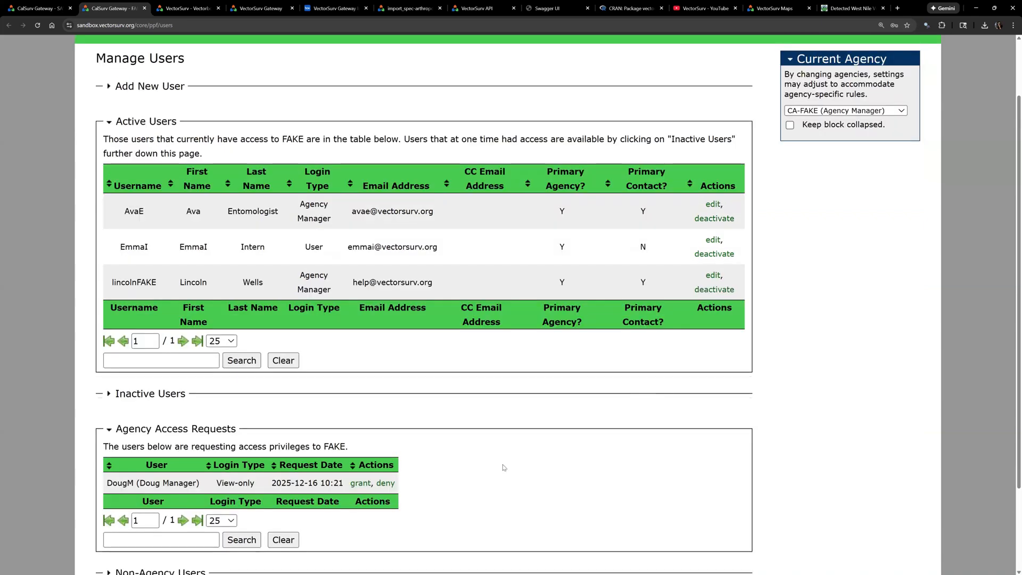
scroll(455, 477, down, 1)
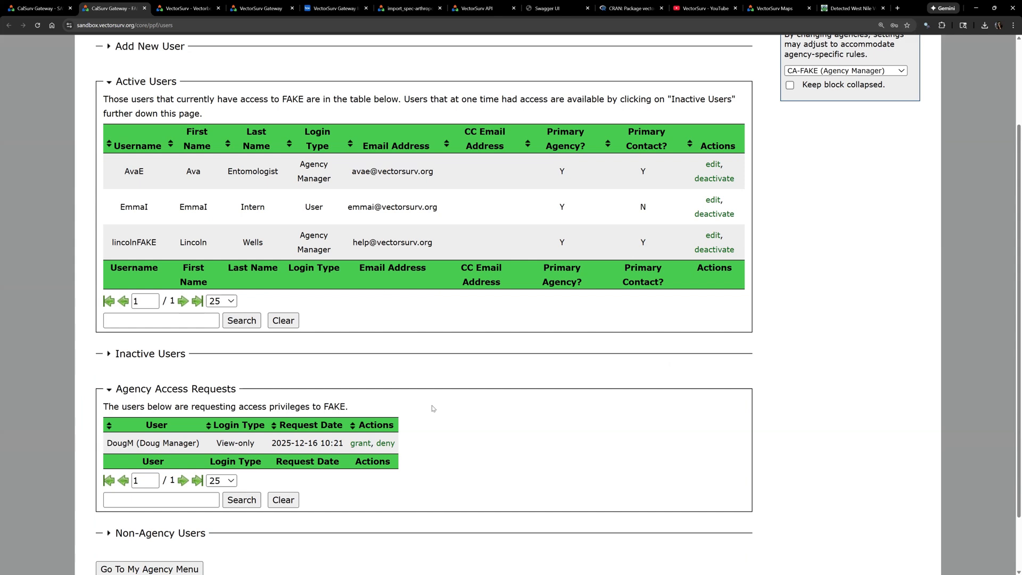
click(360, 444)
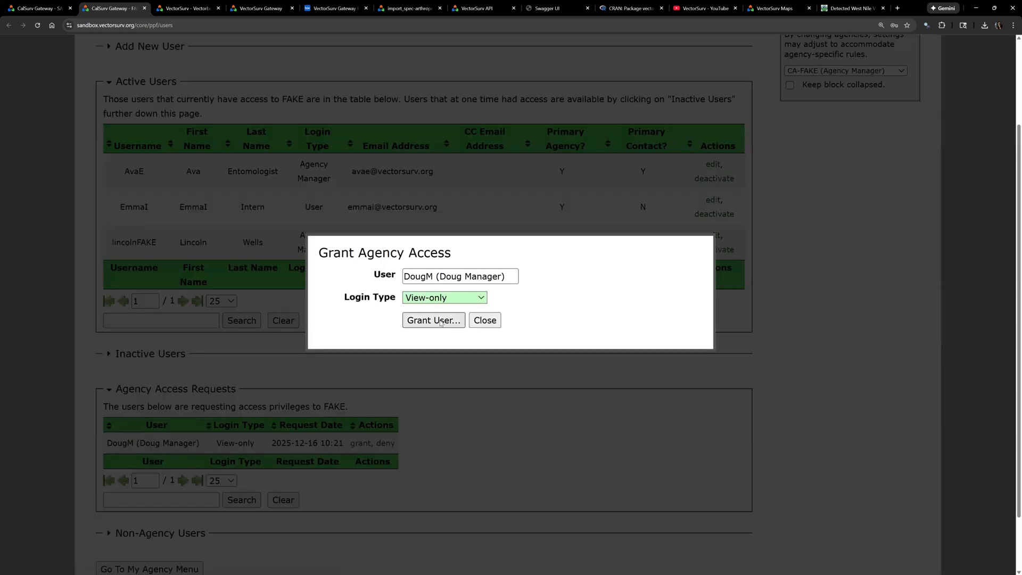
click(441, 321)
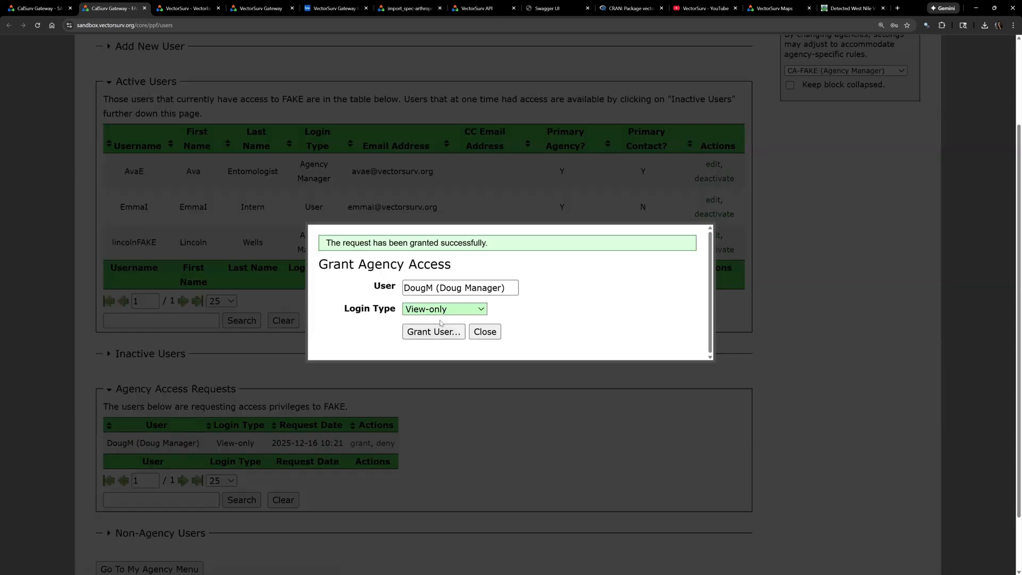
click(482, 332)
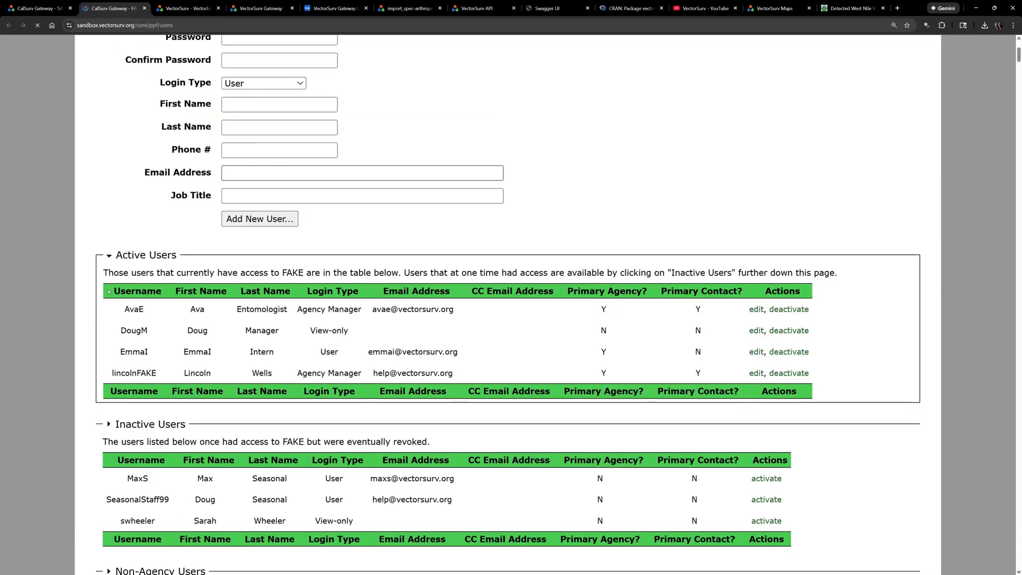
Step: Check the Active Users table for the newly granted user's row and login type
drag(129, 339, 389, 338)
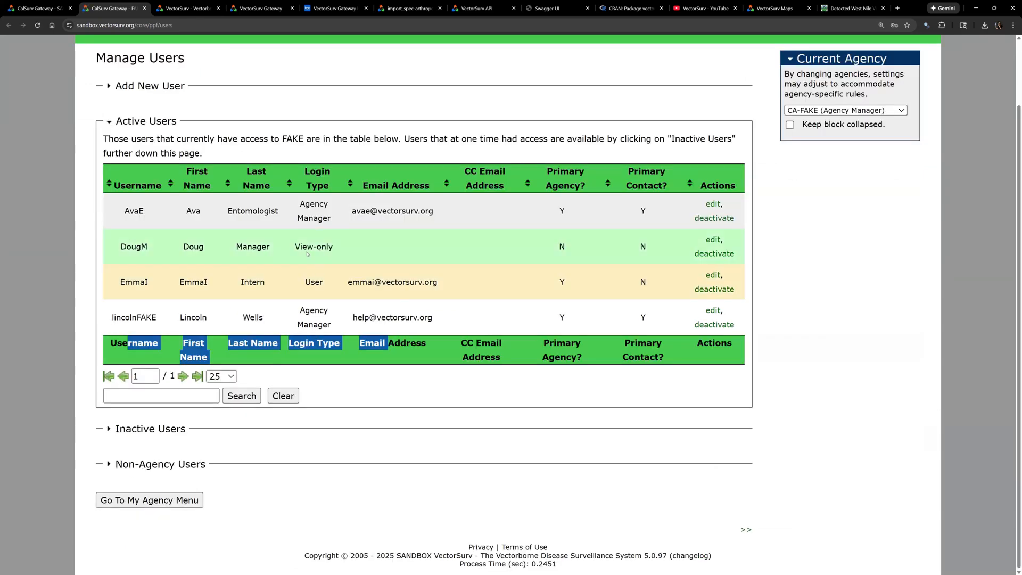
click(307, 254)
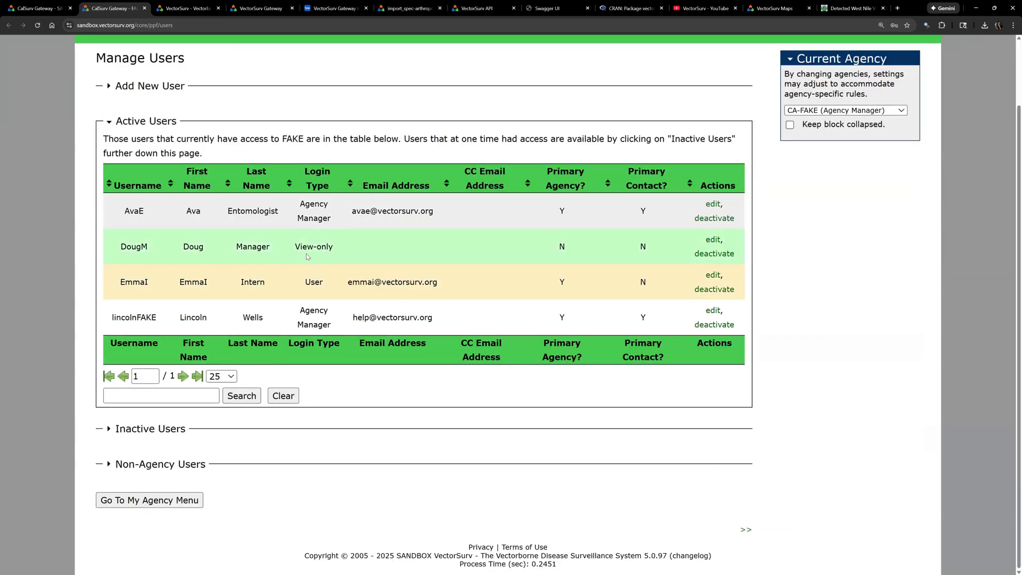
scroll(509, 356, up, 1)
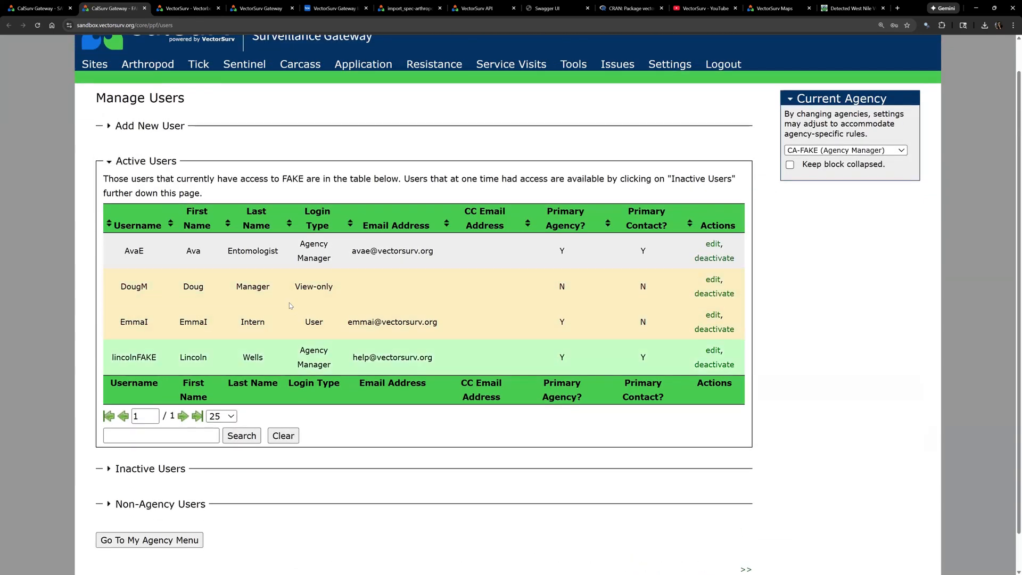
Step: Expand the Add New User section and examine the available login types without changing the User selection
click(174, 129)
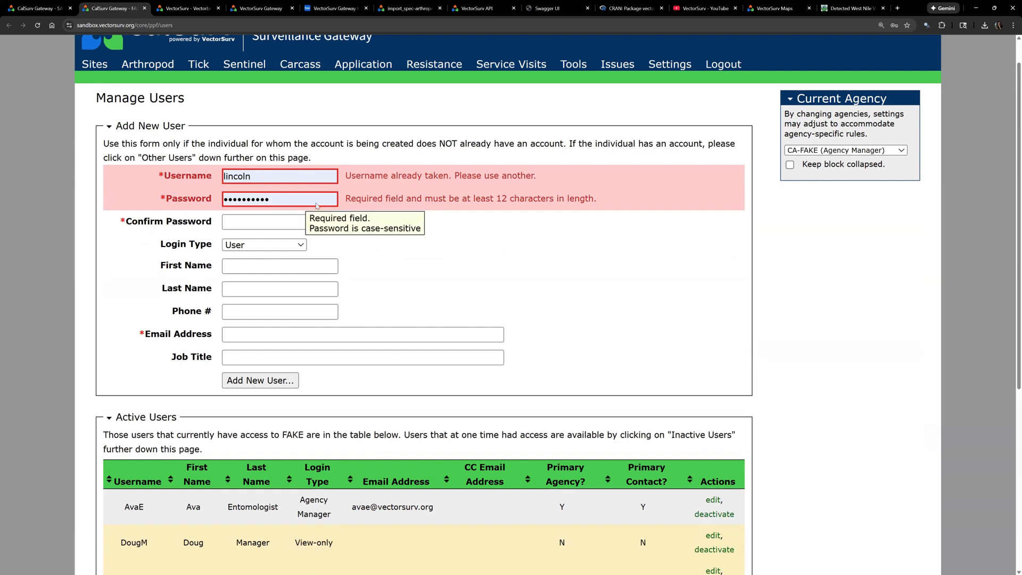
click(277, 246)
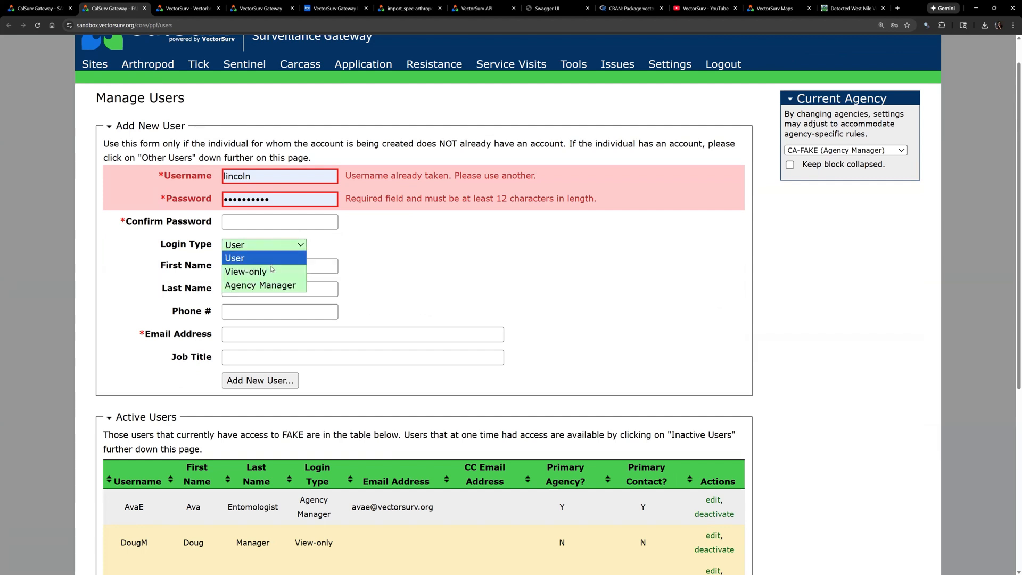
click(435, 287)
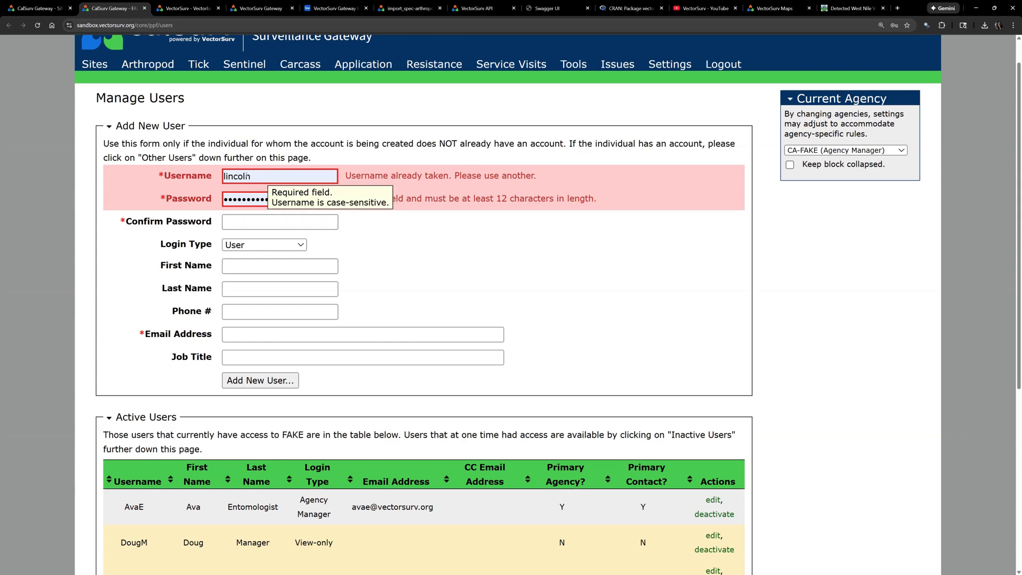
Step: Switch to the VectorSurv Gateway login page and show the forgotten-password help with its username or email field
click(176, 8)
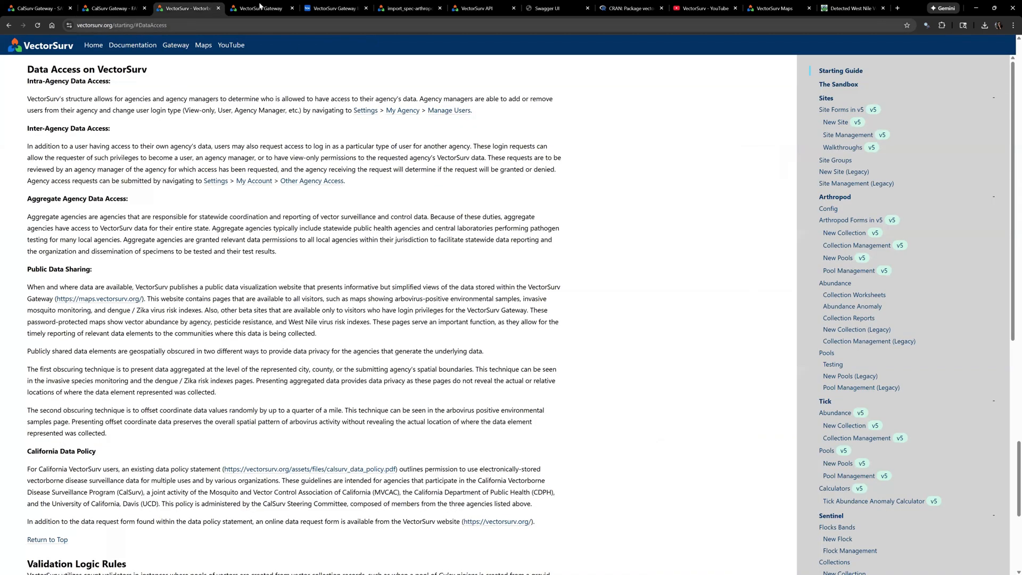
click(261, 8)
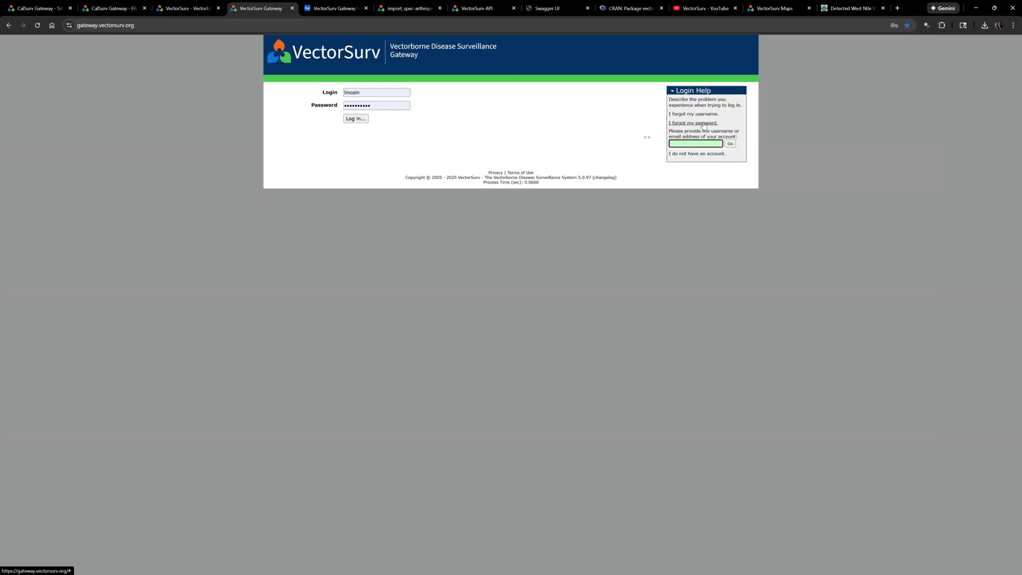
click(692, 123)
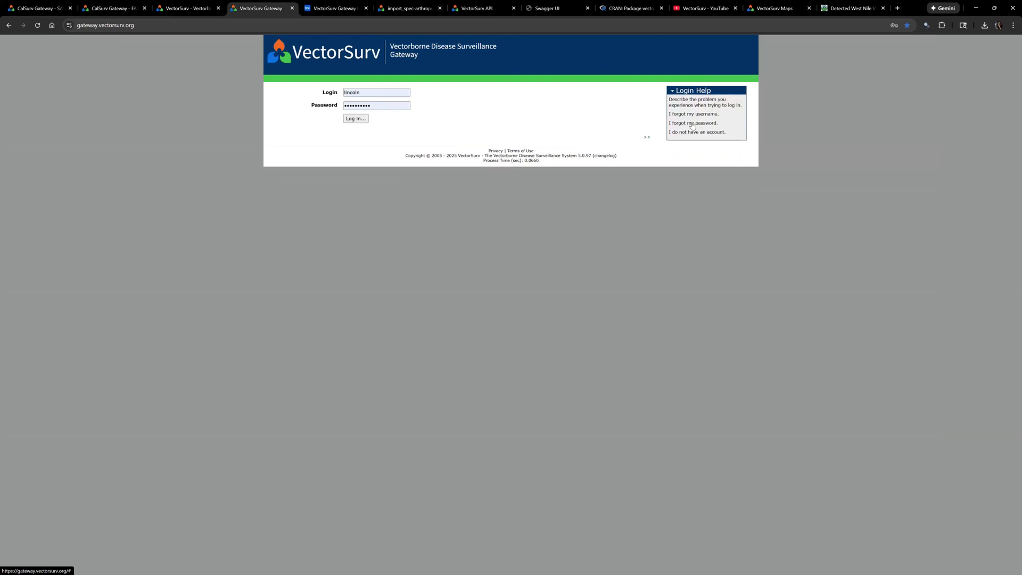
click(693, 124)
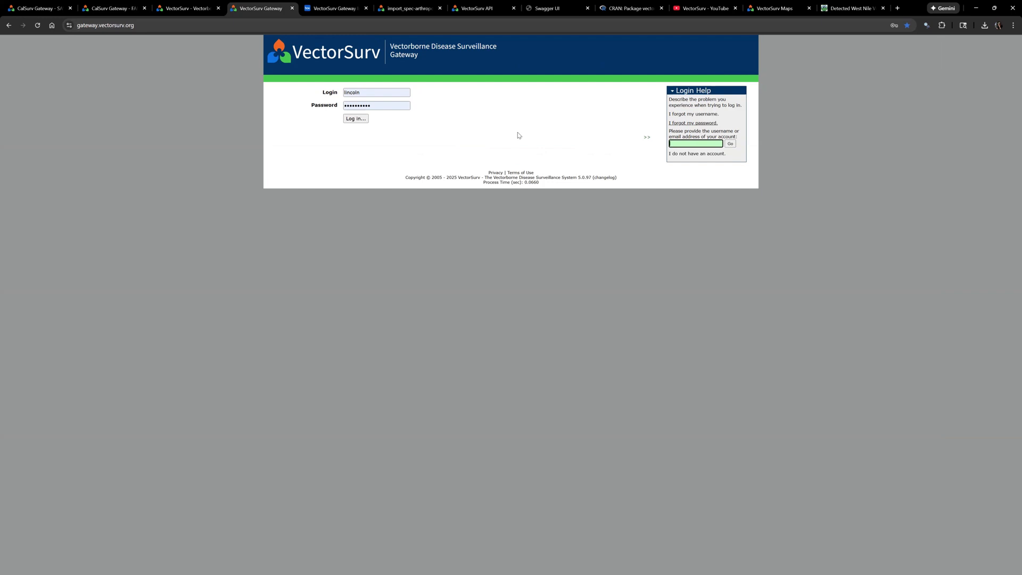
Step: Return to the CA-FAKE Manage Users page, open the Settings overview and close the finished VectorSurv documentation and login pages
click(106, 4)
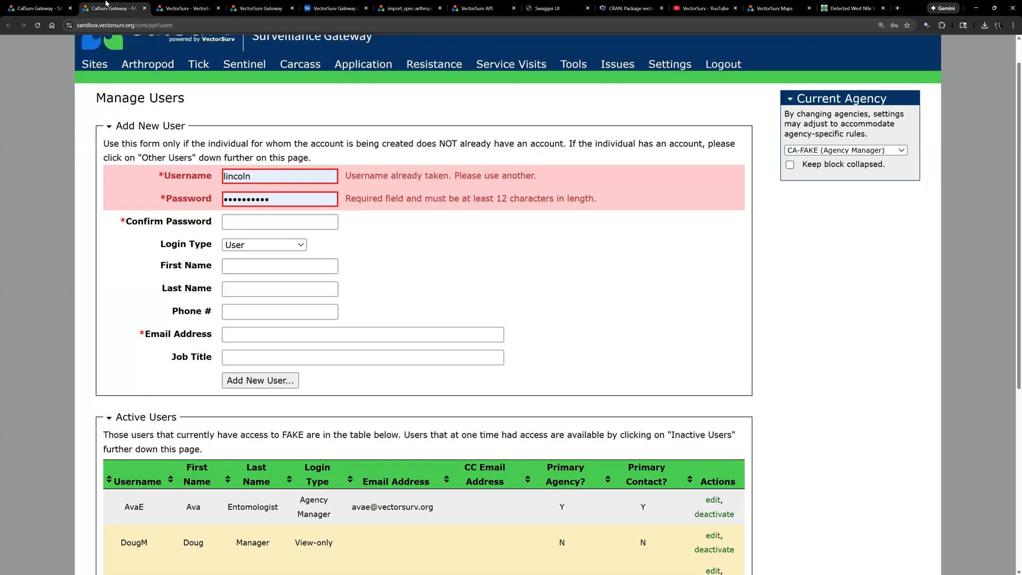
scroll(176, 255, down, 1)
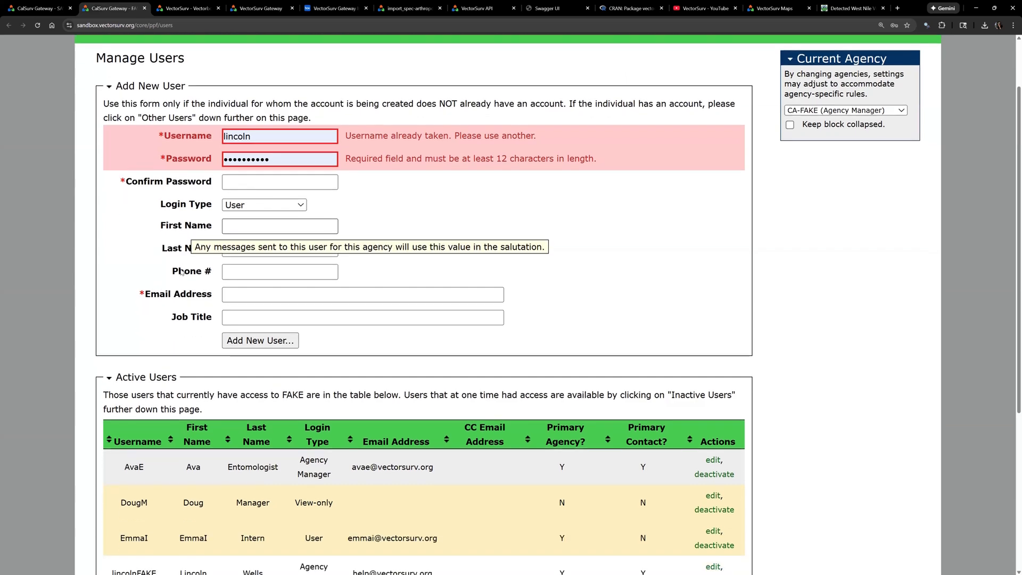
scroll(213, 75, up, 2)
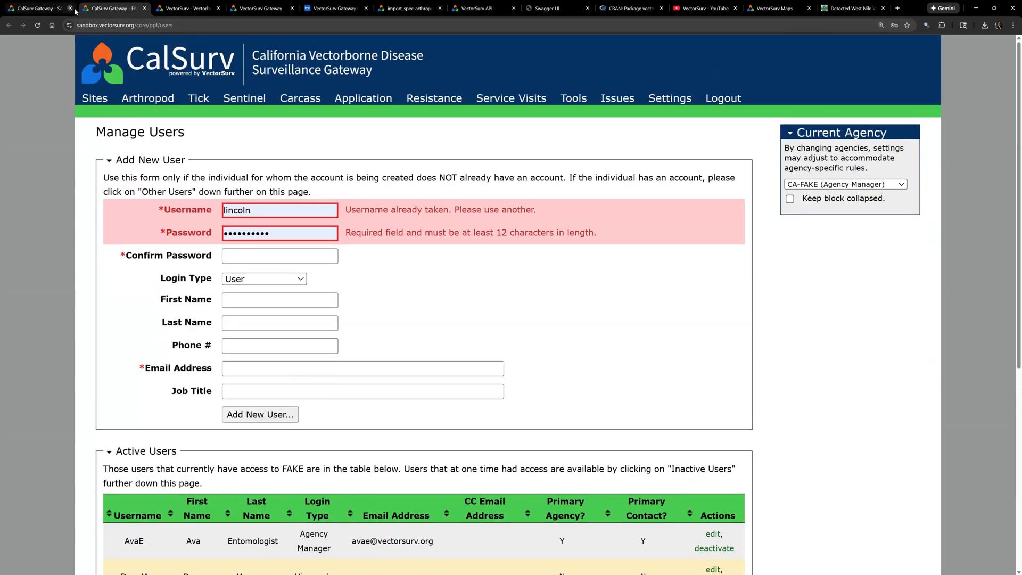
click(661, 98)
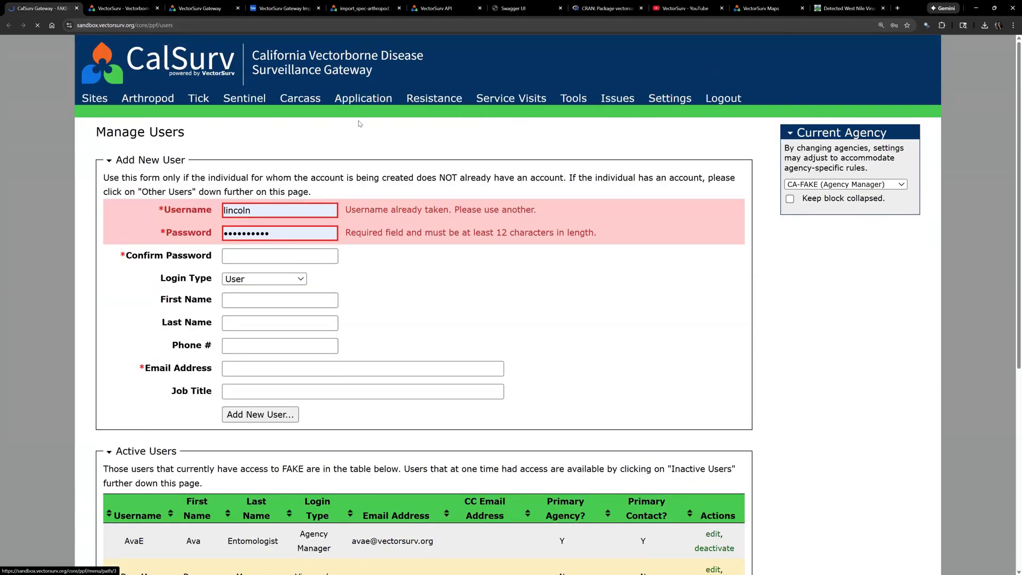
click(157, 8)
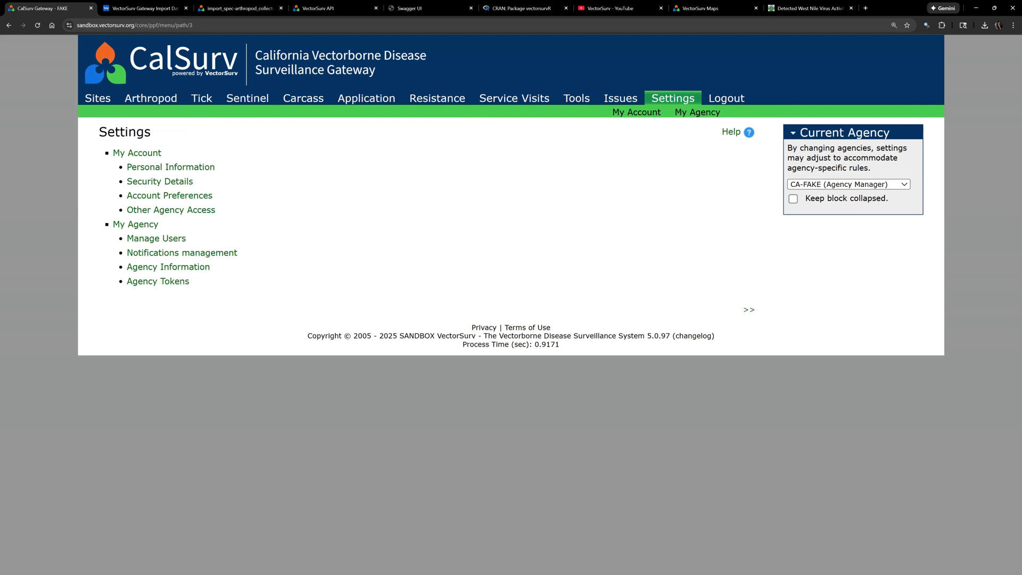
Step: Switch to the PowerPoint offseason checklist presentation and show slide 5, VectorSurv Agency Tokens
key(alt+Tab)
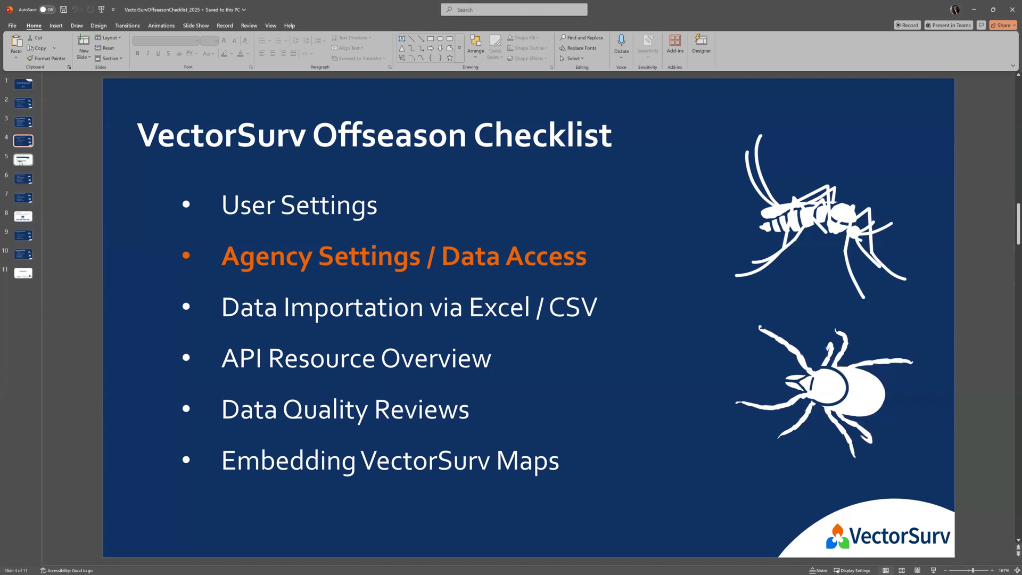
click(21, 161)
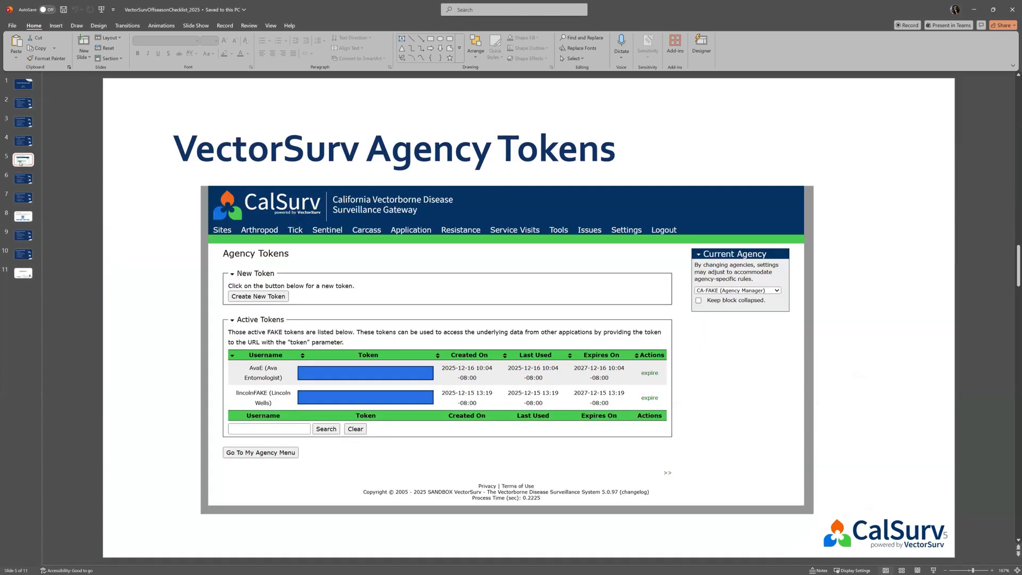